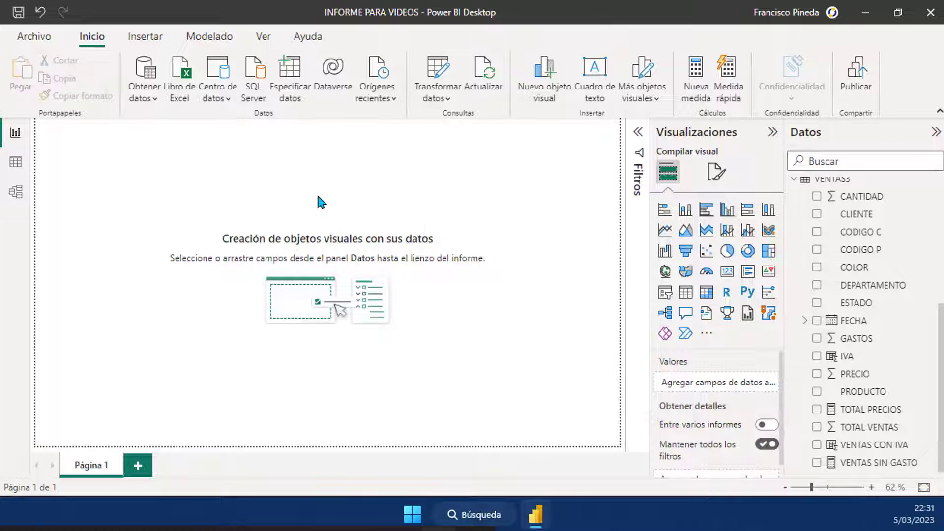
Examine the formulas and rows of the IVA and VENTAS CON IVA columns in the VENTAS3 table data.
{"action": "left_click", "coordinate": [17, 163]}
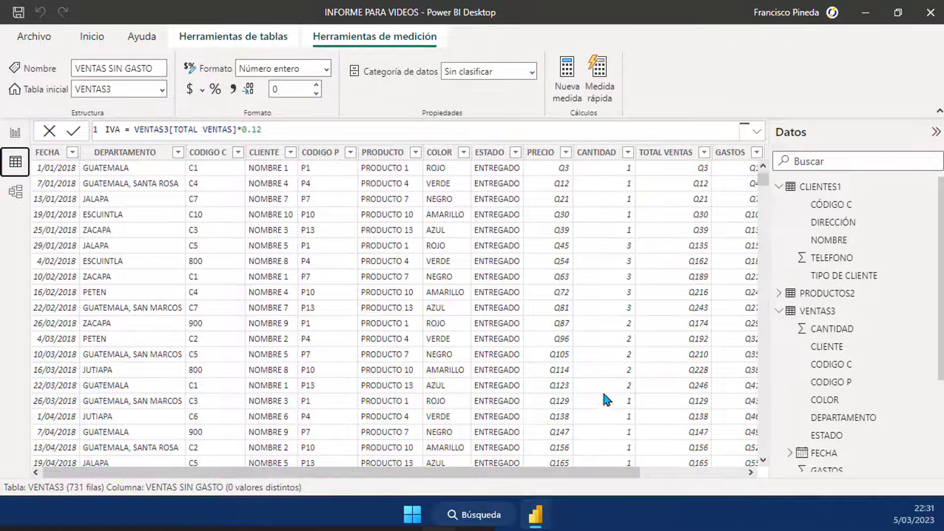
{"action": "left_click_drag", "start_coordinate": [584, 473], "coordinate": [732, 490]}
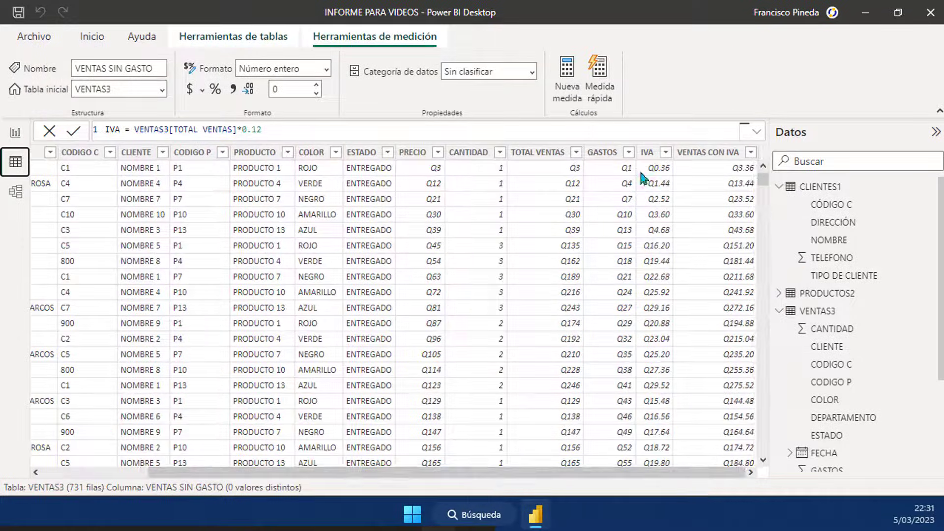
{"action": "left_click", "coordinate": [646, 152]}
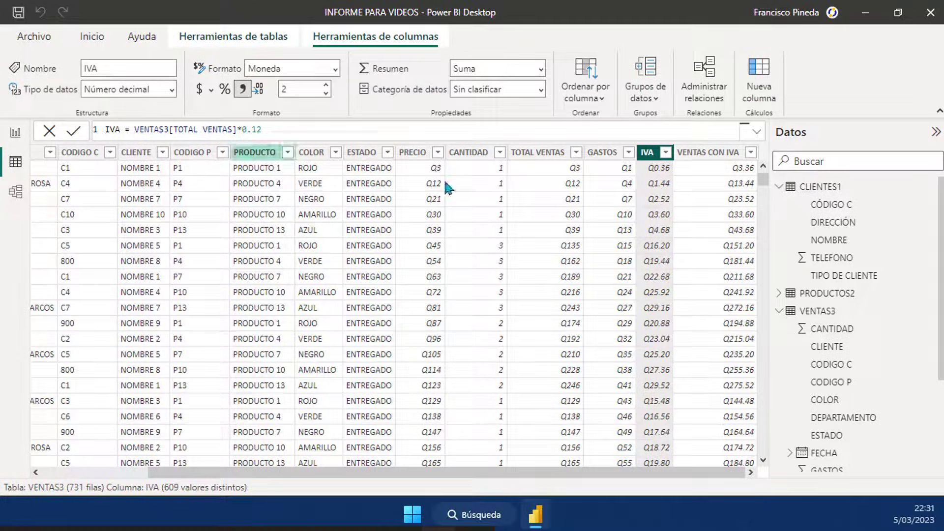
{"action": "left_click", "coordinate": [708, 153]}
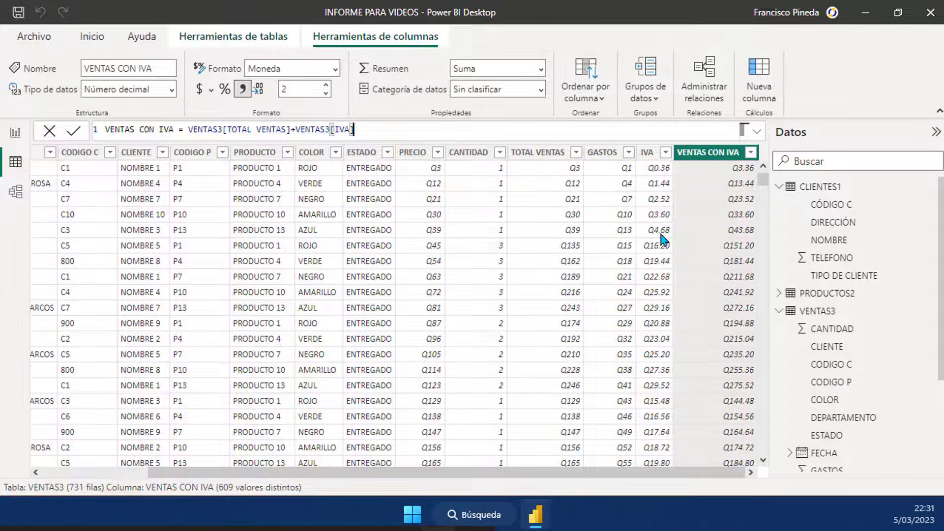
{"action": "left_click_drag", "start_coordinate": [763, 180], "coordinate": [764, 450]}
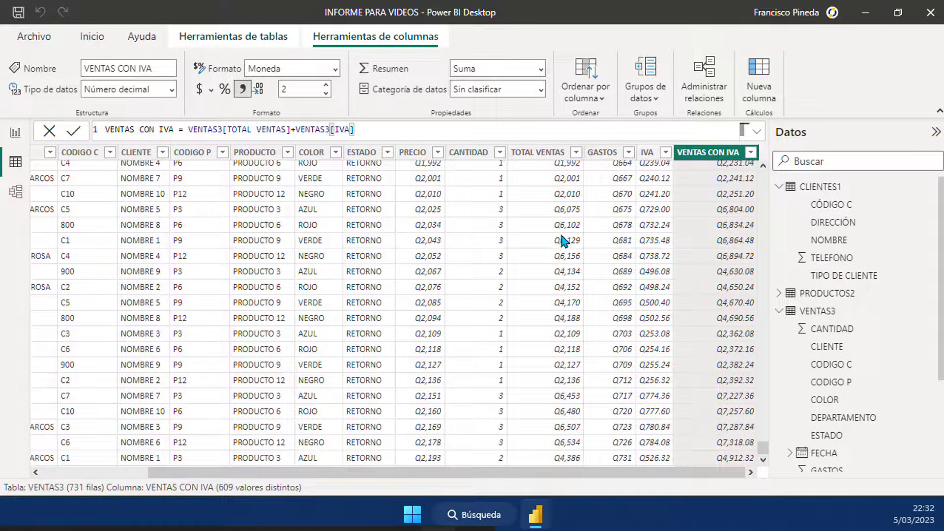
{"action": "left_click_drag", "start_coordinate": [769, 450], "coordinate": [775, 162]}
Add a card visual to the report page, place it in the page's upper-right corner and reduce its size.
{"action": "left_click", "coordinate": [15, 136]}
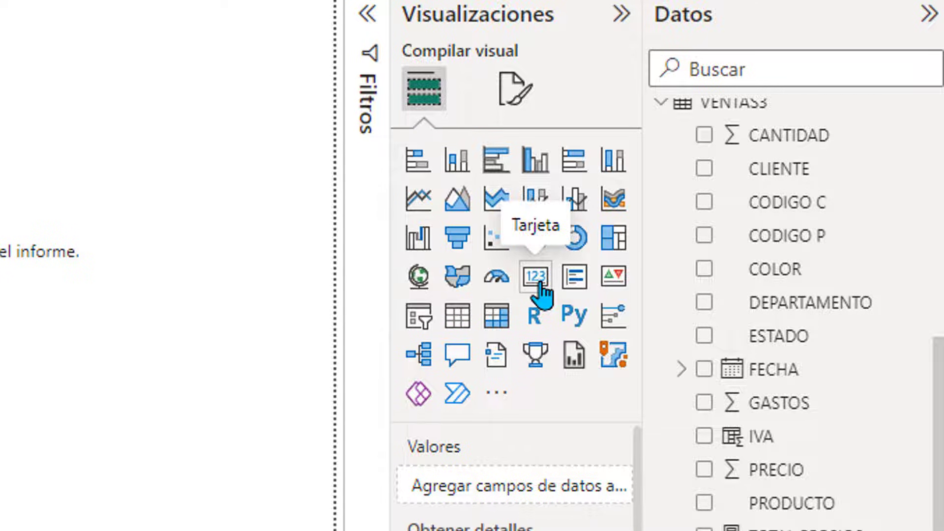
{"action": "left_click", "coordinate": [540, 283]}
{"action": "left_click_drag", "start_coordinate": [105, 192], "coordinate": [564, 161]}
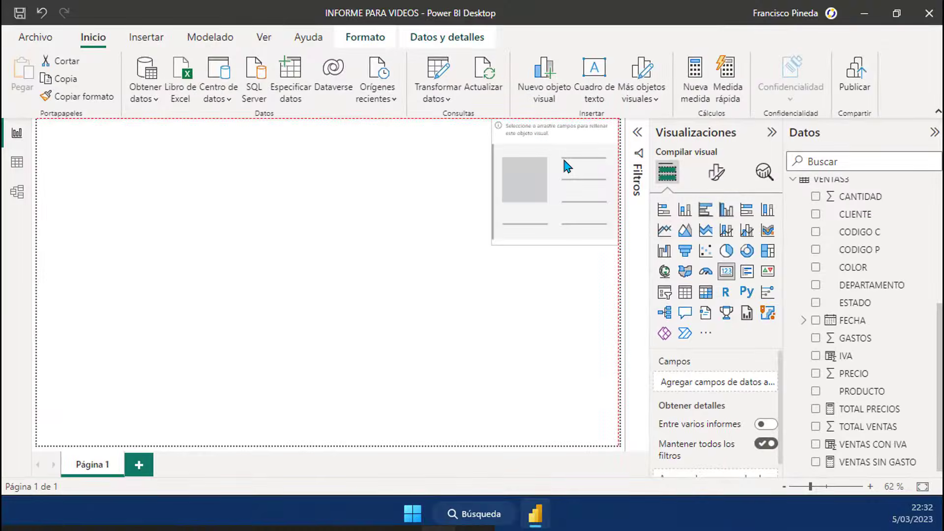
{"action": "left_click_drag", "start_coordinate": [493, 229], "coordinate": [474, 184]}
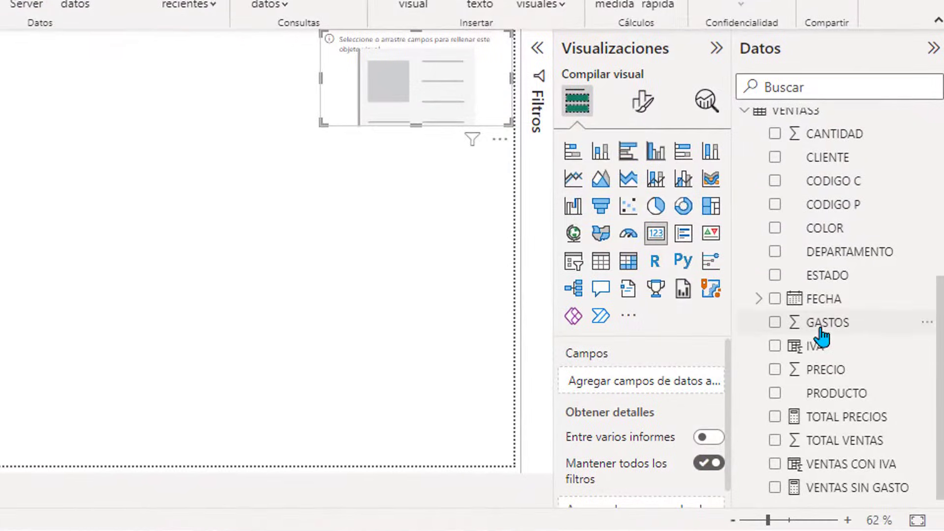
Show the sum of the VENTAS3 GASTOS field in the card and adjust the card's size.
{"action": "left_click_drag", "start_coordinate": [850, 339], "coordinate": [709, 310]}
{"action": "left_click_drag", "start_coordinate": [633, 284], "coordinate": [433, 88]}
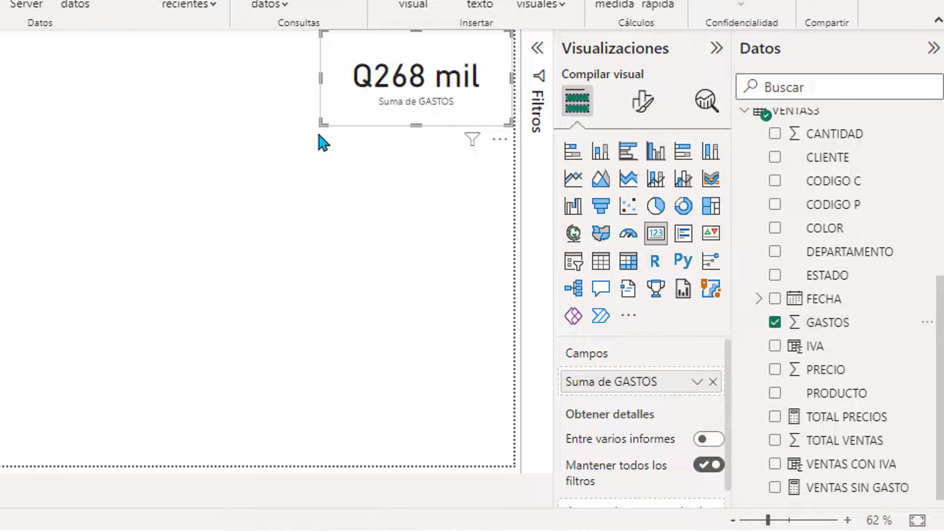
{"action": "left_click_drag", "start_coordinate": [323, 124], "coordinate": [270, 138]}
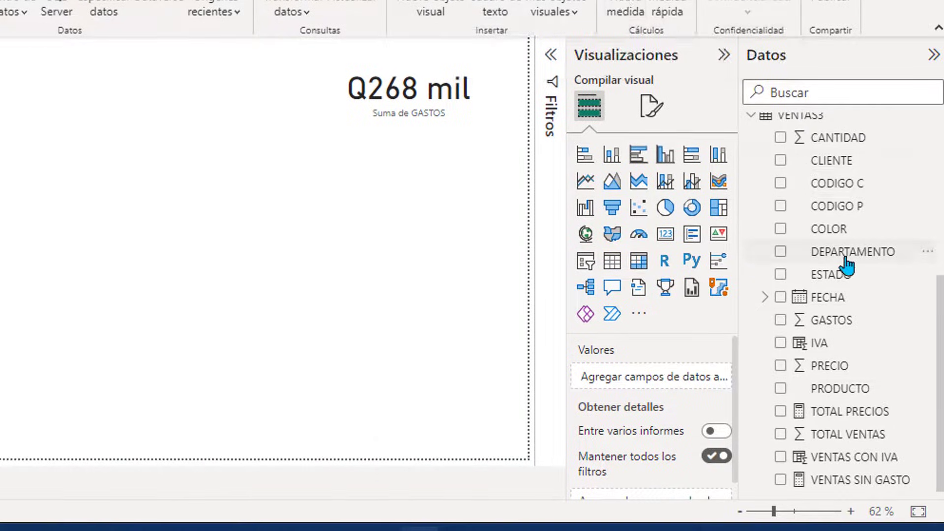
{"action": "scroll", "coordinate": [850, 274], "scroll_direction": "up", "scroll_amount": 6}
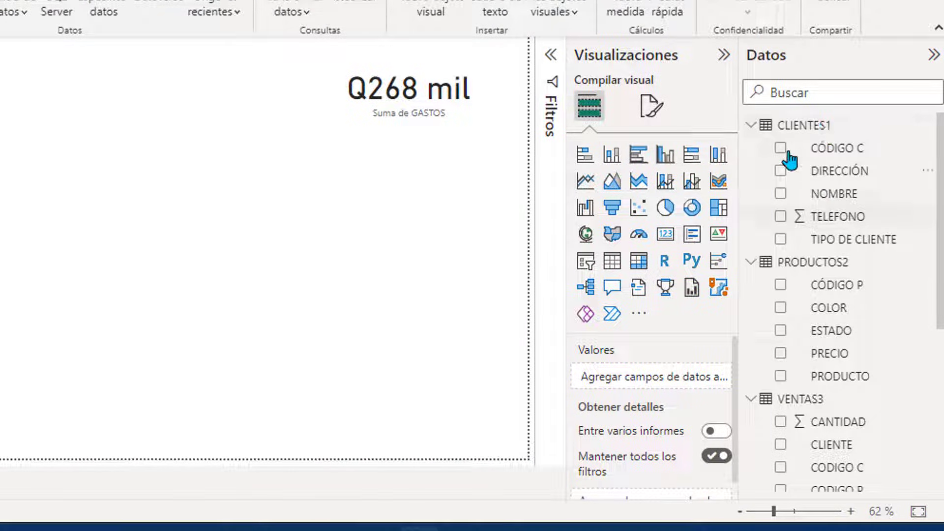
{"action": "scroll", "coordinate": [836, 334], "scroll_direction": "down", "scroll_amount": 2}
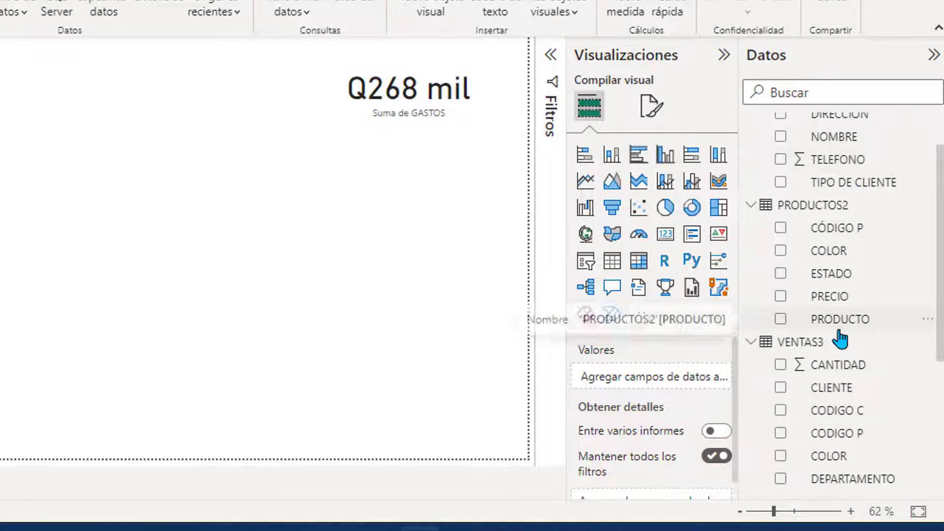
{"action": "scroll", "coordinate": [840, 334], "scroll_direction": "up", "scroll_amount": 2}
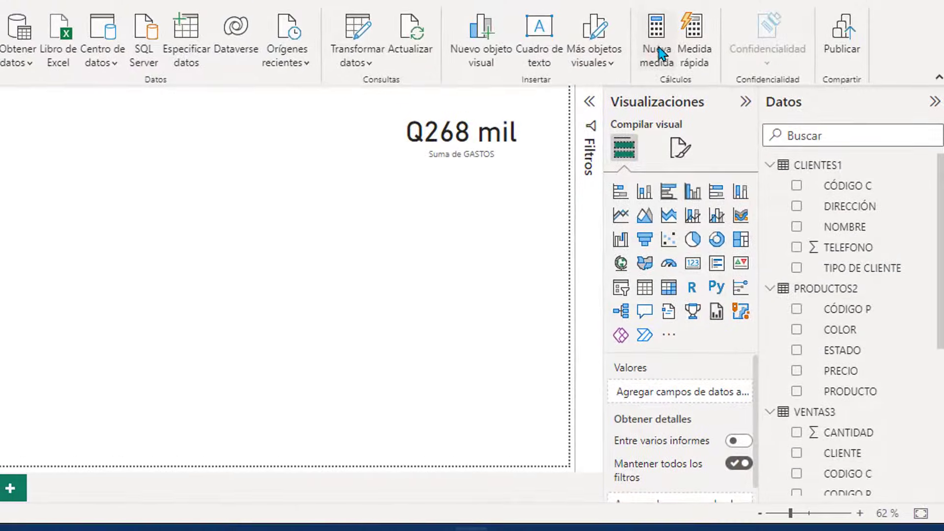
{"action": "left_click", "coordinate": [659, 51]}
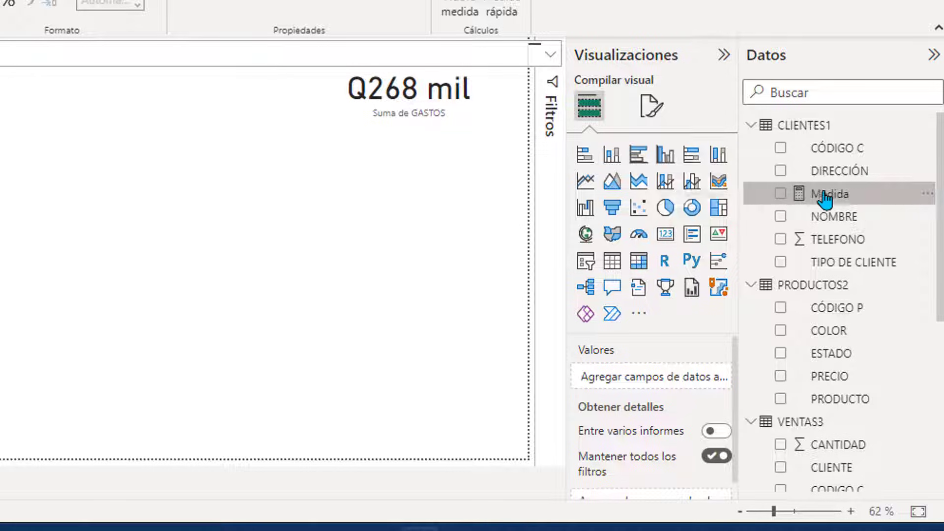
{"action": "scroll", "coordinate": [843, 257], "scroll_direction": "down", "scroll_amount": 5}
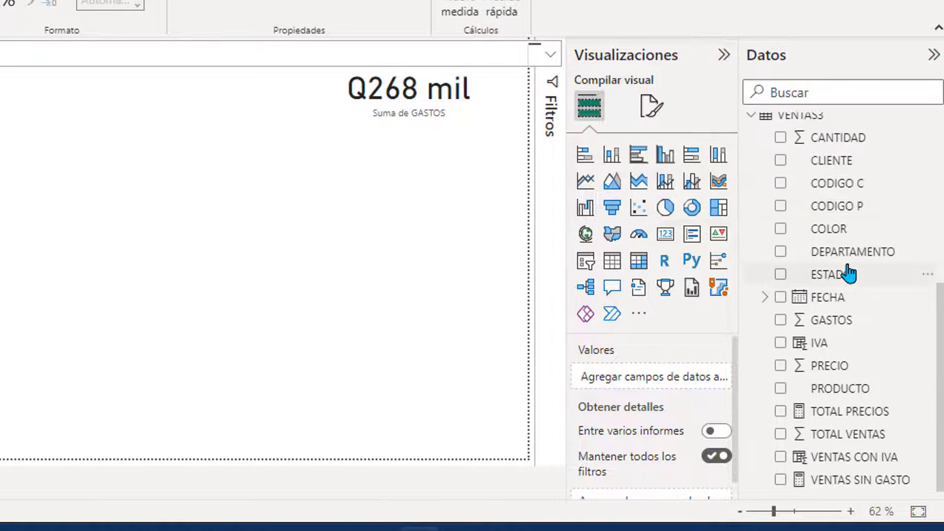
{"action": "scroll", "coordinate": [836, 246], "scroll_direction": "up", "scroll_amount": 2}
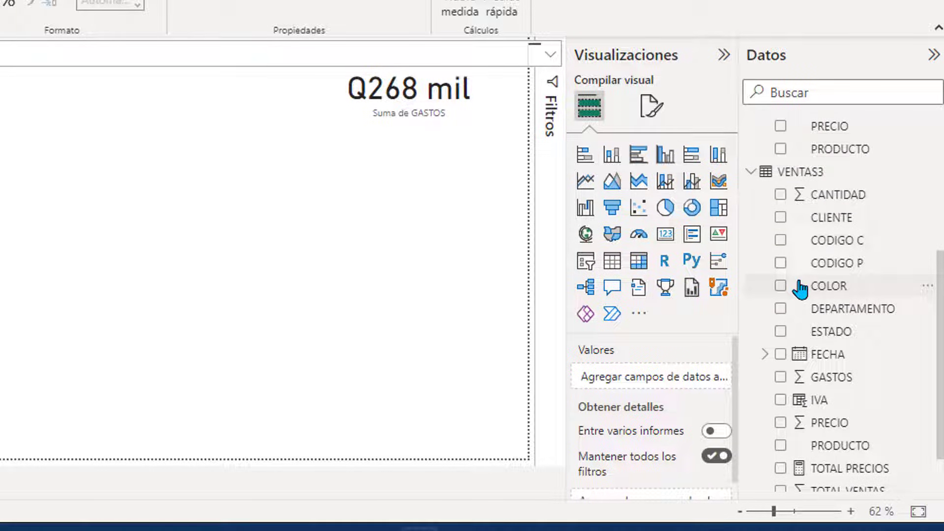
{"action": "scroll", "coordinate": [799, 289], "scroll_direction": "up", "scroll_amount": 5}
{"action": "left_click", "coordinate": [870, 199]}
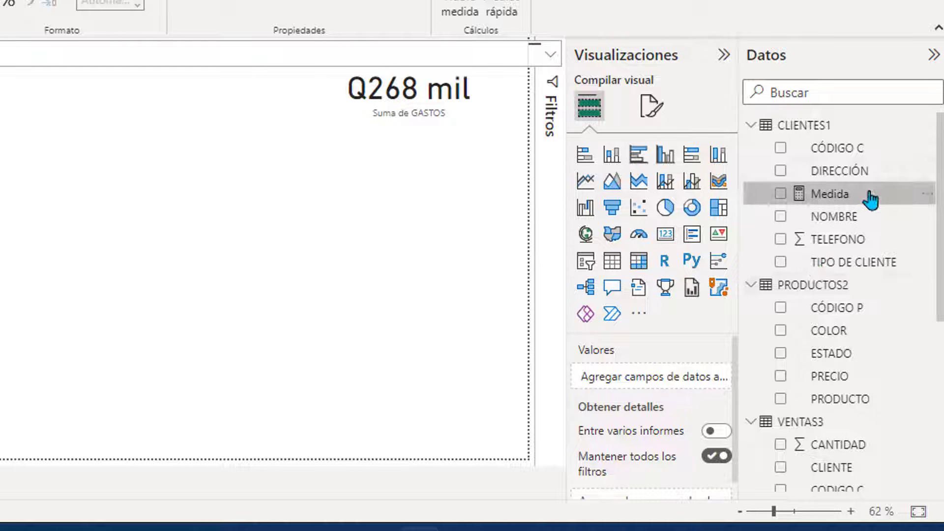
{"action": "scroll", "coordinate": [873, 206], "scroll_direction": "down", "scroll_amount": 6}
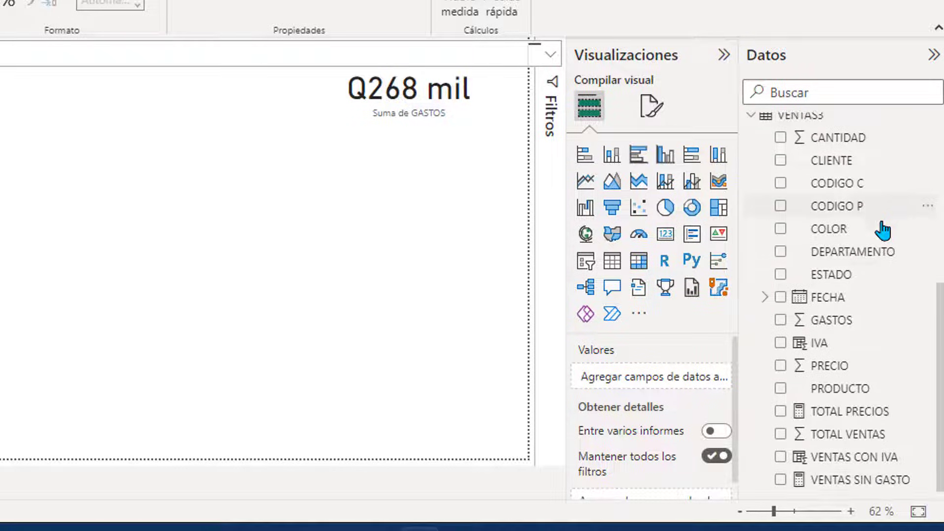
{"action": "scroll", "coordinate": [883, 231], "scroll_direction": "up", "scroll_amount": 2}
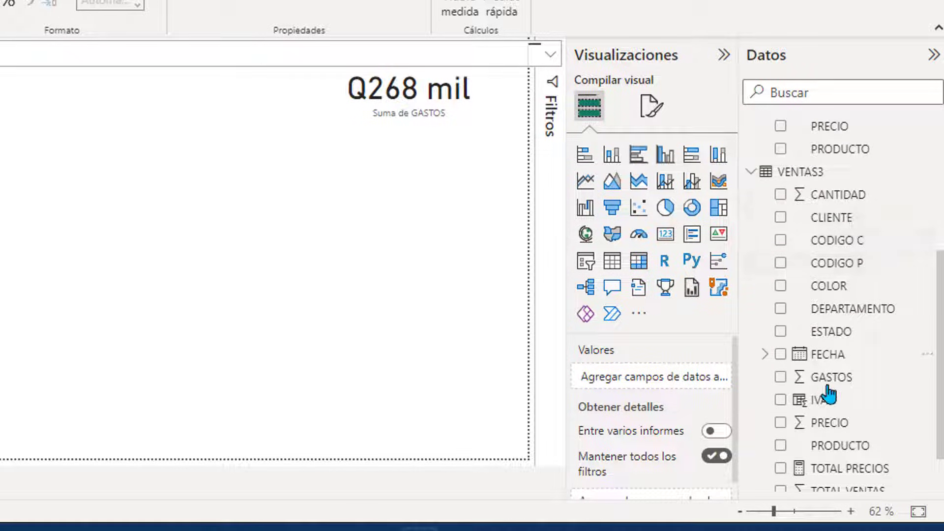
{"action": "scroll", "coordinate": [821, 118], "scroll_direction": "up", "scroll_amount": 8}
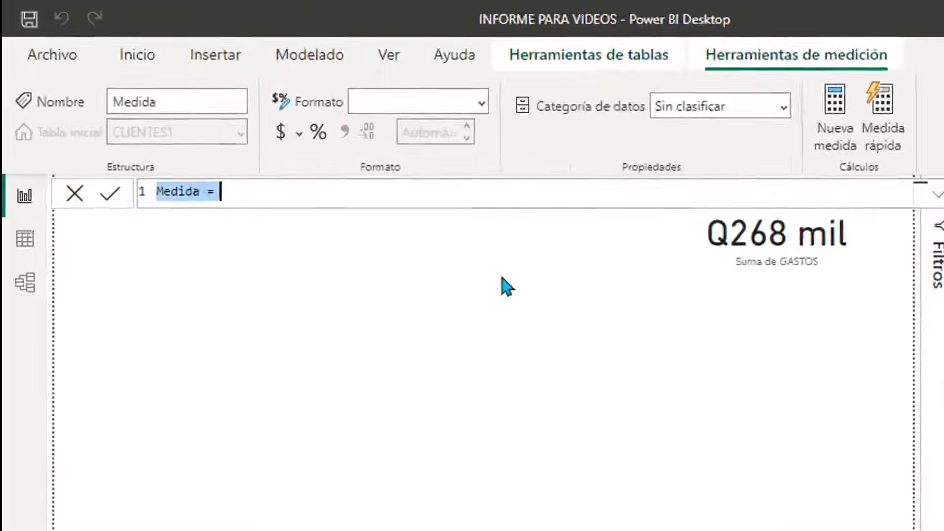
{"action": "left_click", "coordinate": [99, 265]}
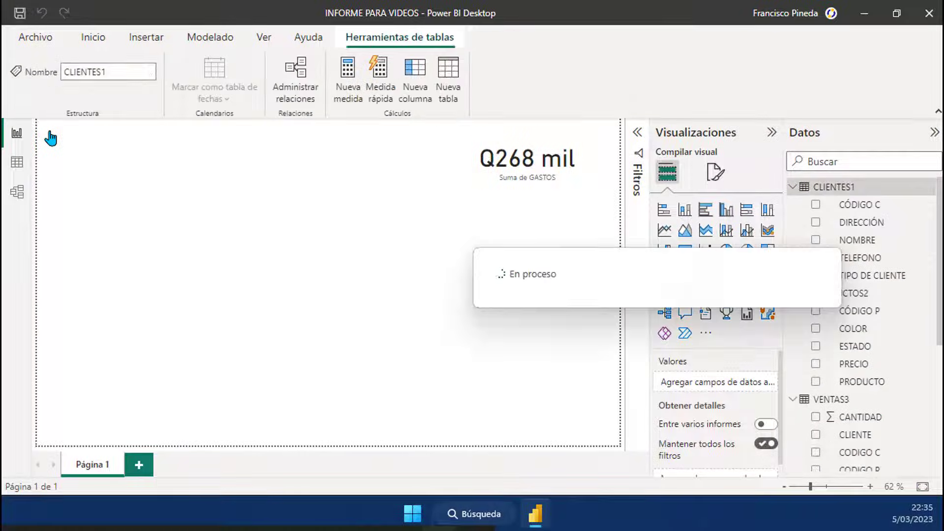
Create a new measure in the VENTAS3 table and name it TOTAL GASTOS in its formula.
{"action": "scroll", "coordinate": [855, 307], "scroll_direction": "down", "scroll_amount": 4}
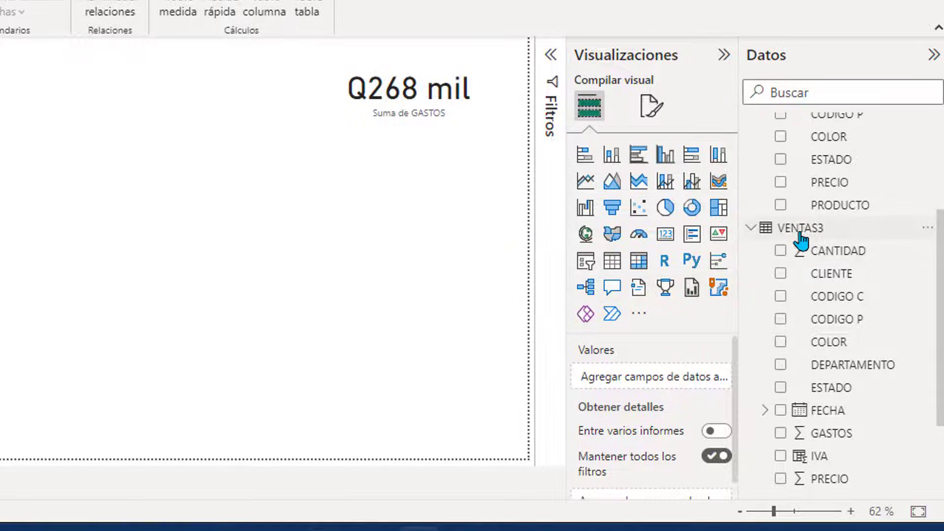
{"action": "right_click", "coordinate": [800, 229]}
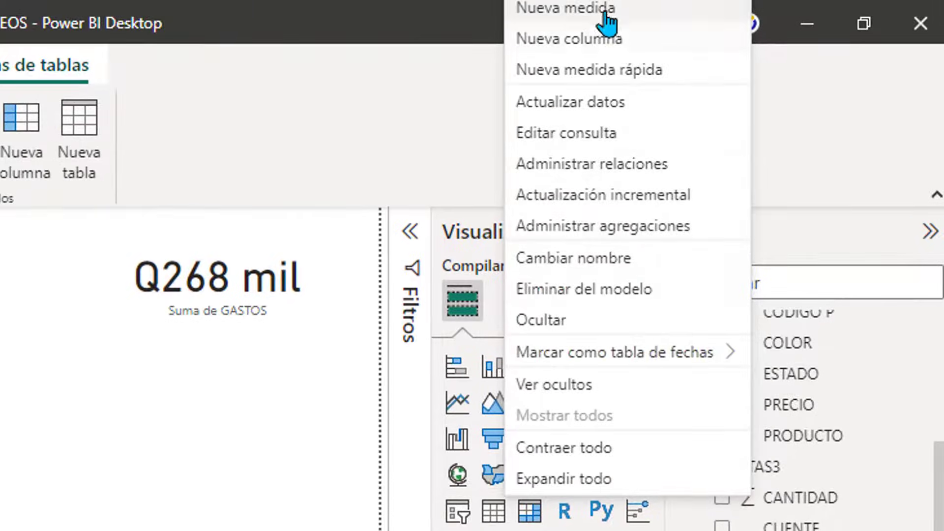
{"action": "left_click", "coordinate": [607, 22]}
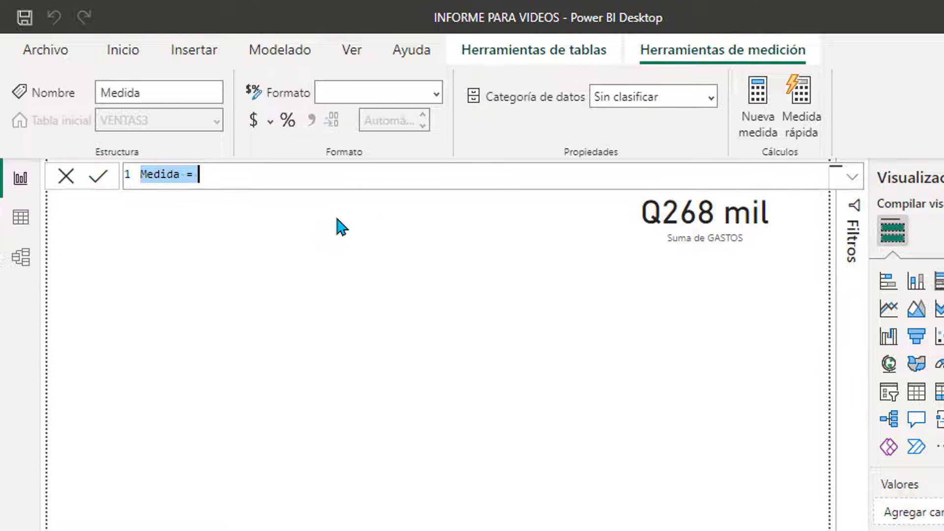
{"action": "type", "text": "TOTAL GASTO"}
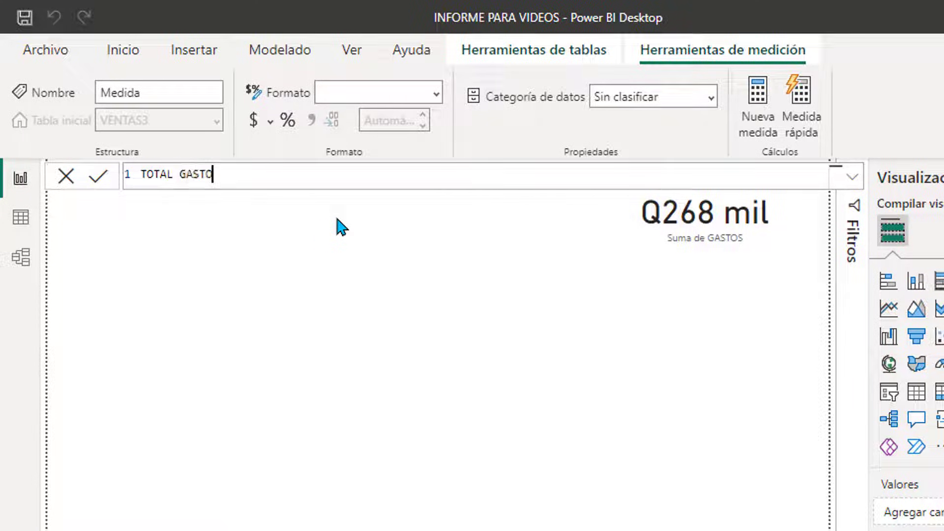
{"action": "type", "text": "S ="}
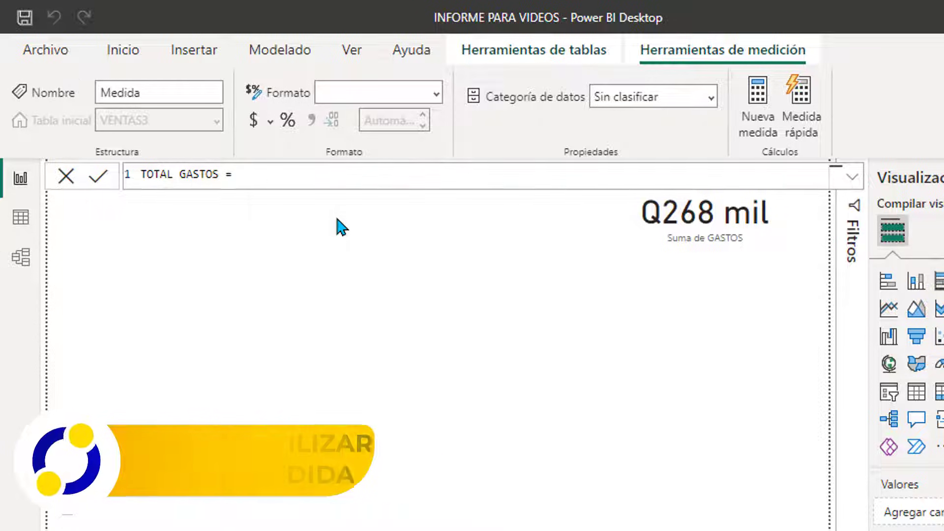
Try to reference GASTOS directly in the TOTAL GASTOS formula without a function, and remove it.
{"action": "type", "text": "GASTOS"}
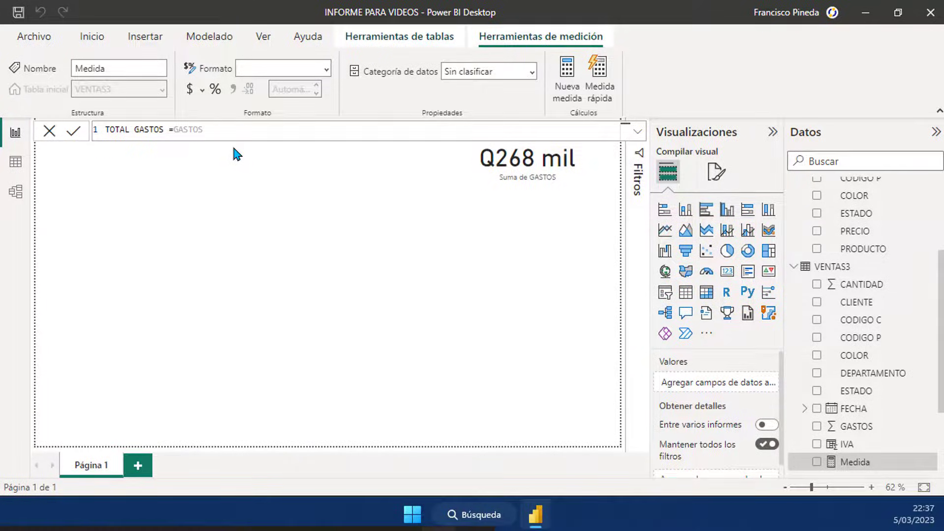
{"action": "key", "text": "BackSpace"}
{"action": "key", "text": "BackSpace"}
{"action": "key", "text": "BackSpace"}
{"action": "key", "text": "BackSpace"}
{"action": "key", "text": "BackSpace"}
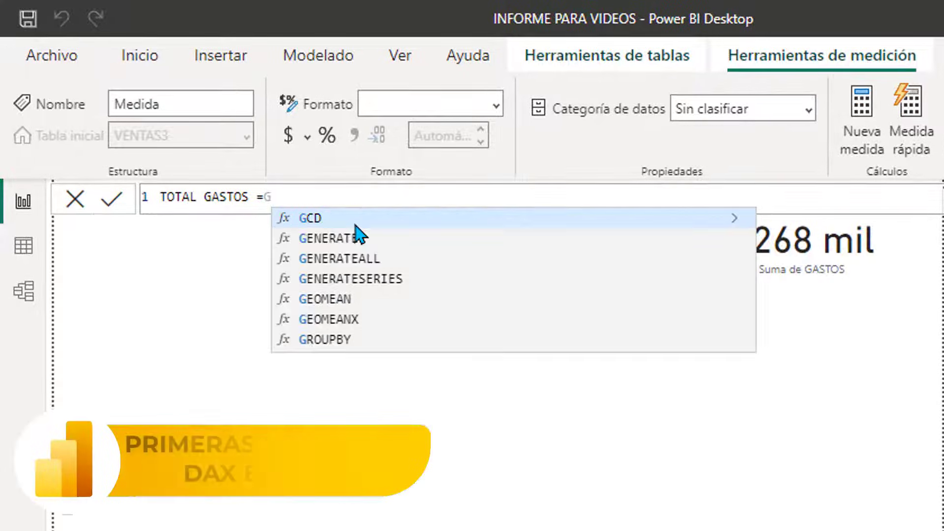
{"action": "key", "text": "BackSpace"}
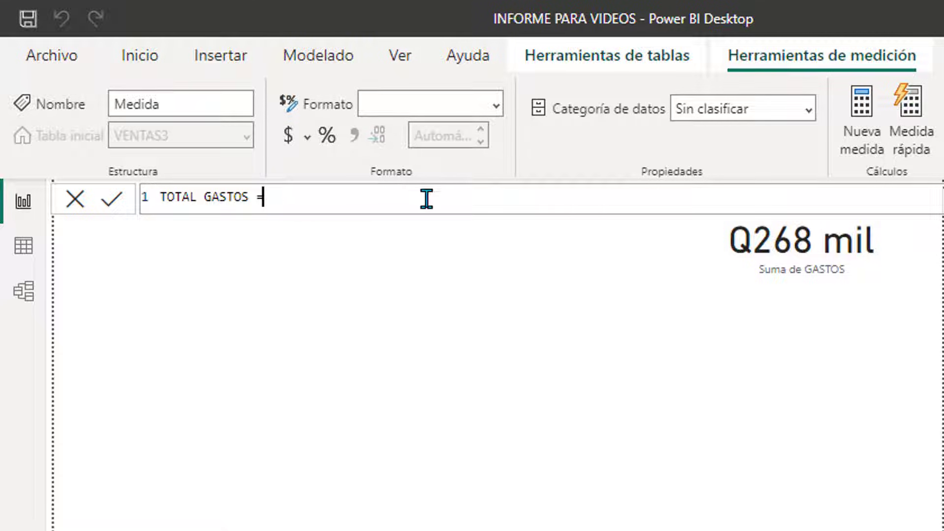
Define the TOTAL GASTOS measure as SUM(VENTAS3[GASTOS]) and commit the formula.
{"action": "type", "text": "SUM"}
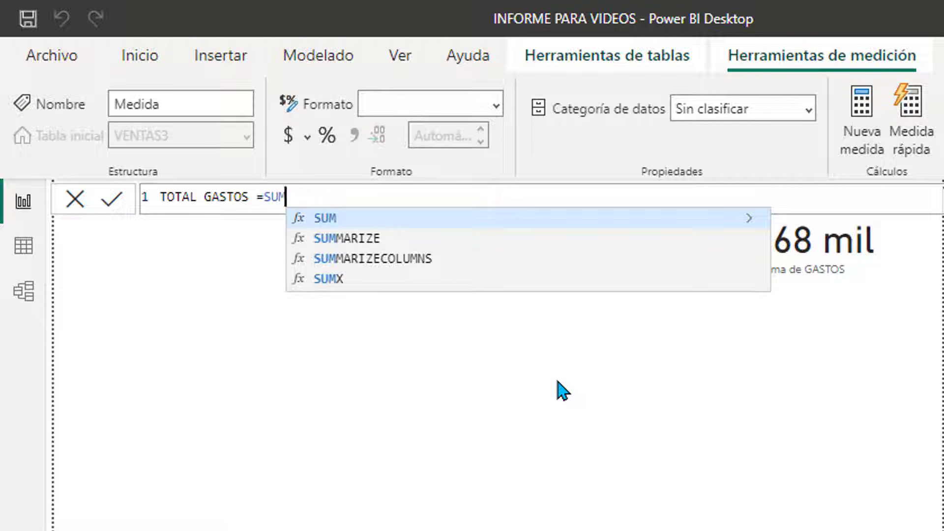
{"action": "type", "text": "("}
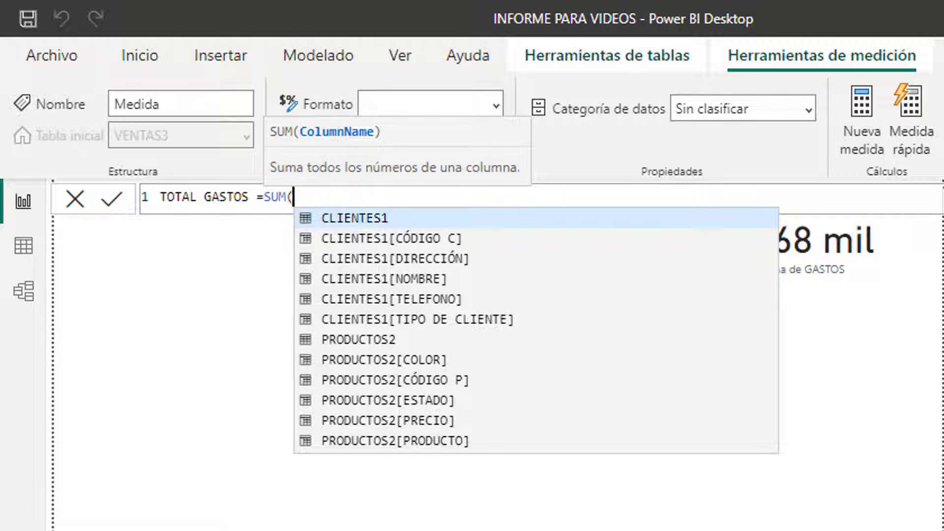
{"action": "type", "text": "PRE"}
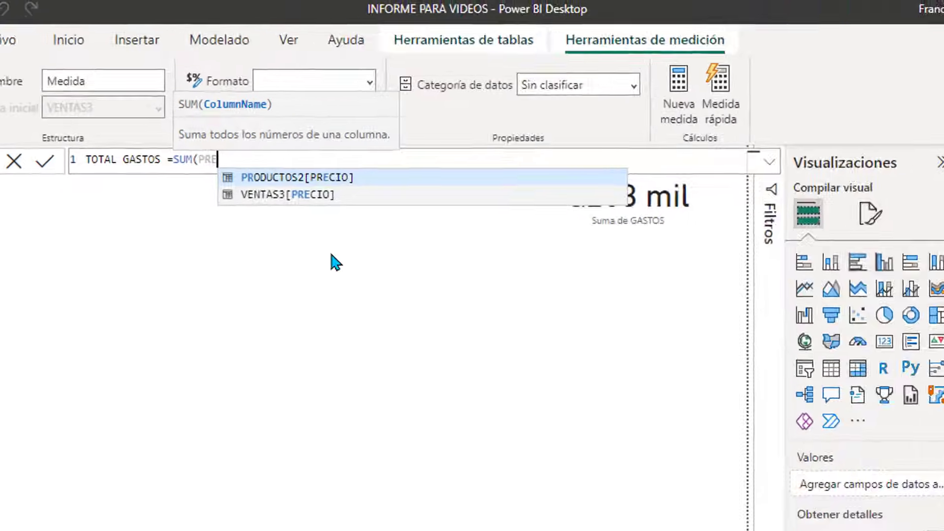
{"action": "key", "text": "BackSpace"}
{"action": "key", "text": "BackSpace"}
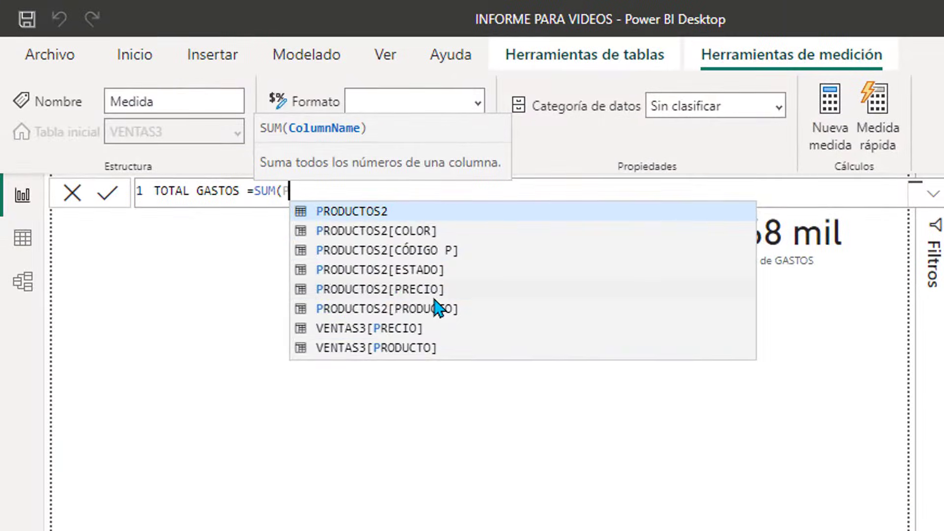
{"action": "key", "text": "BackSpace"}
{"action": "type", "text": "GAS"}
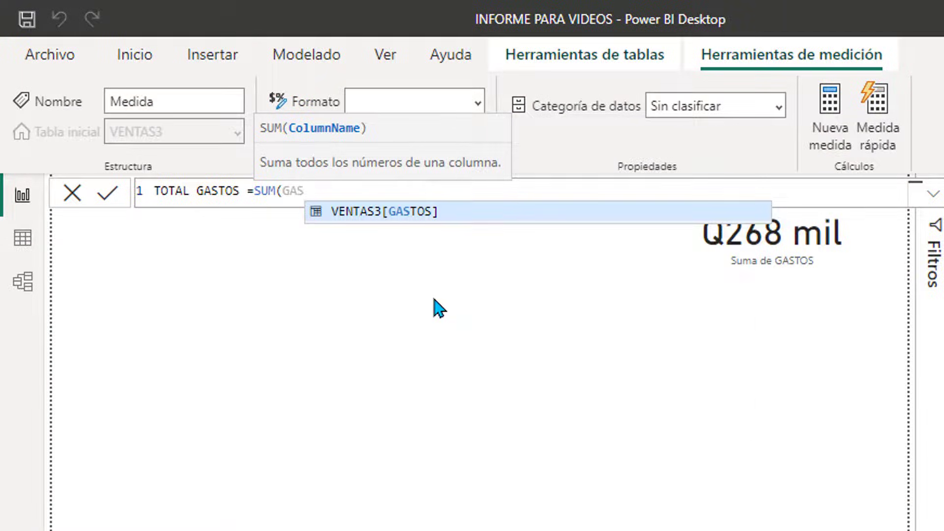
{"action": "left_click", "coordinate": [369, 213]}
{"action": "type", "text": ")"}
{"action": "key", "text": "Return"}
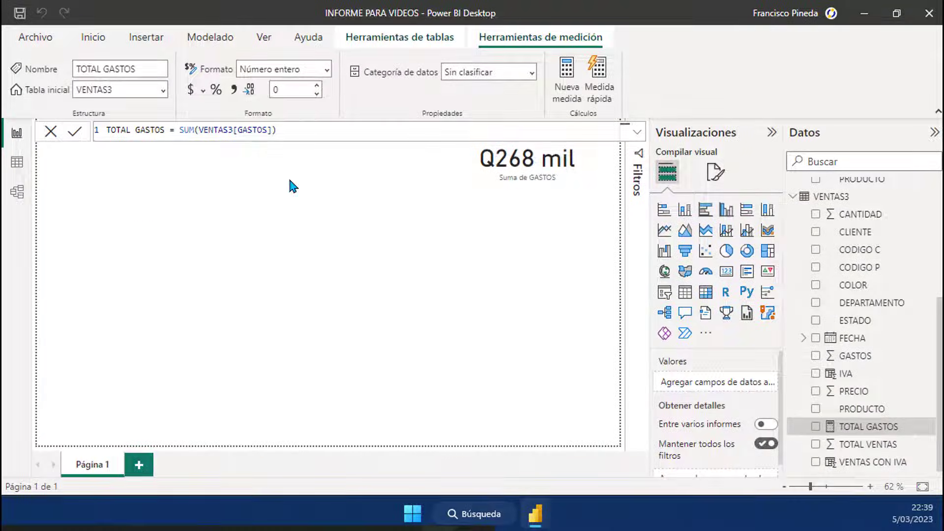
Add a card below the Suma de GASTOS card, show the TOTAL GASTOS measure in it, and move it closer to that card.
{"action": "left_click", "coordinate": [290, 181]}
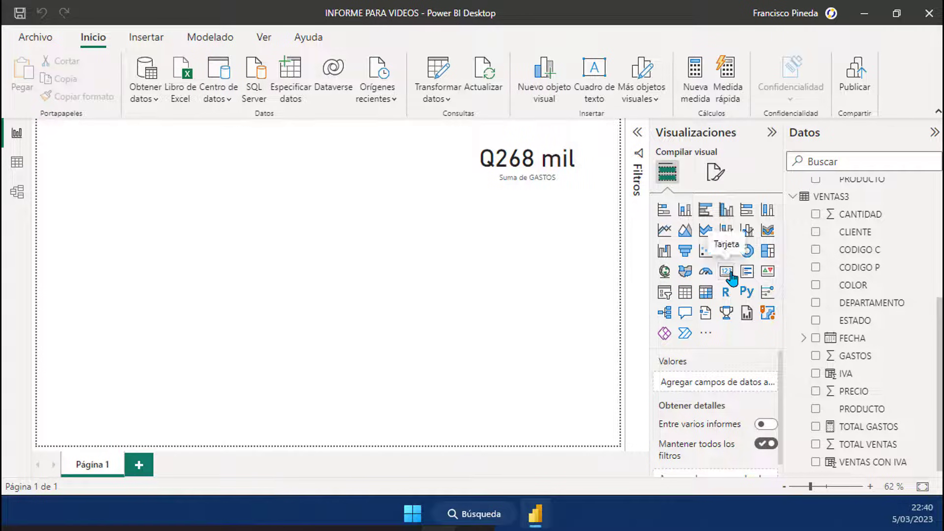
{"action": "left_click", "coordinate": [730, 274]}
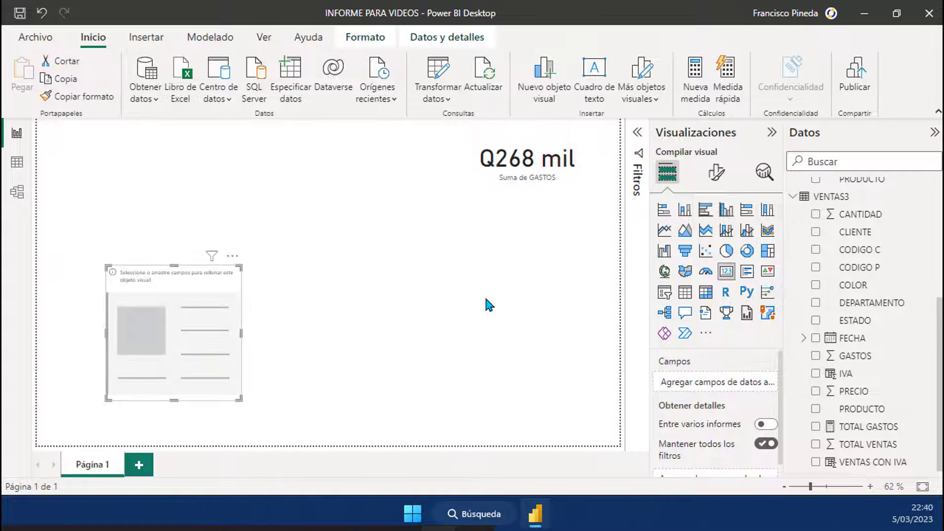
{"action": "left_click_drag", "start_coordinate": [153, 341], "coordinate": [525, 274]}
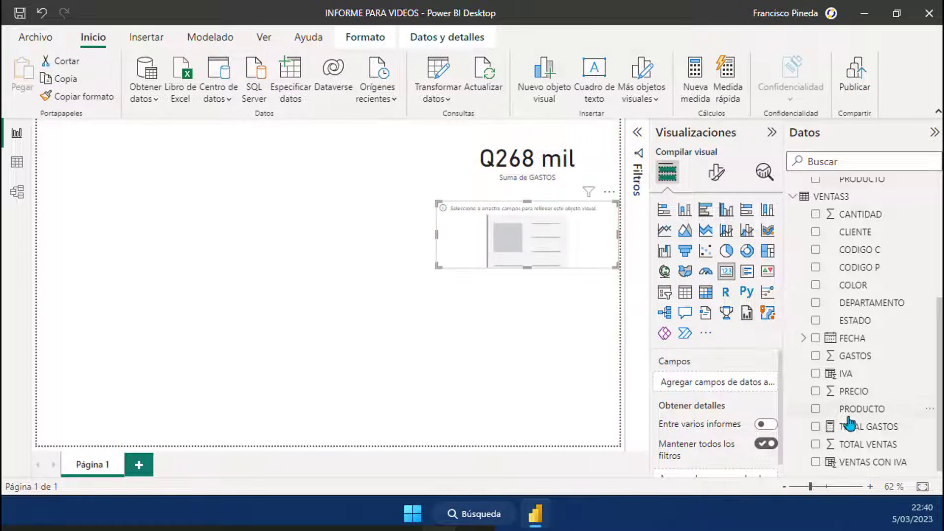
{"action": "left_click_drag", "start_coordinate": [874, 436], "coordinate": [558, 247]}
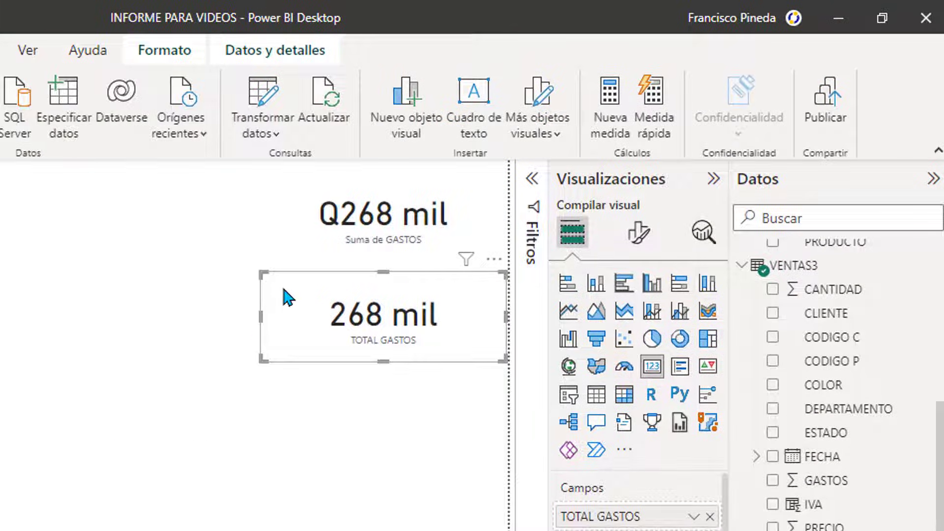
{"action": "left_click_drag", "start_coordinate": [288, 298], "coordinate": [298, 283]}
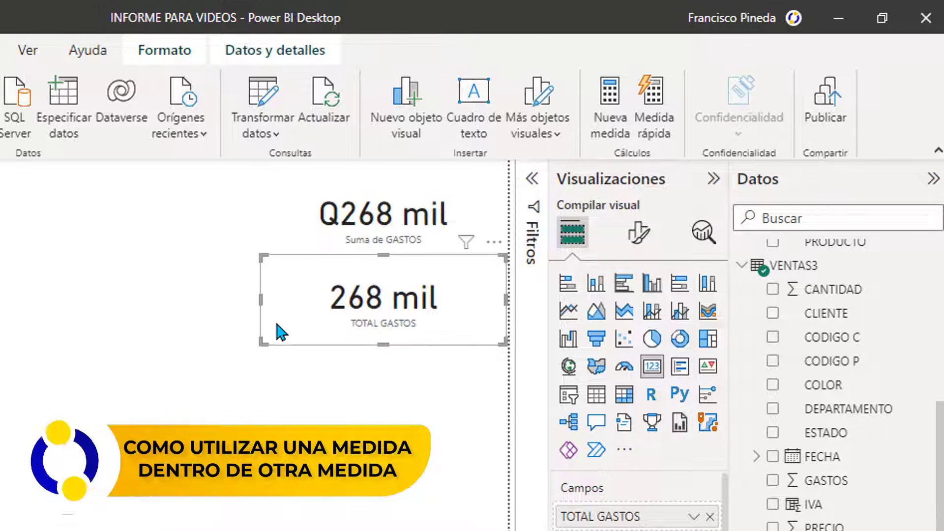
{"action": "left_click", "coordinate": [445, 383]}
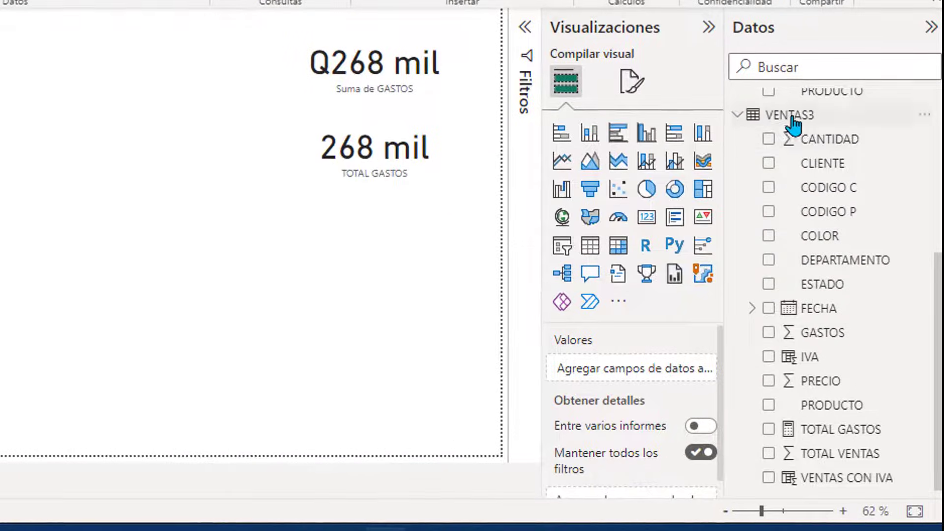
Create a new measure in the VENTAS3 table and name it VENTAS SIN GASTOS in its formula.
{"action": "right_click", "coordinate": [793, 120]}
{"action": "left_click", "coordinate": [732, 131]}
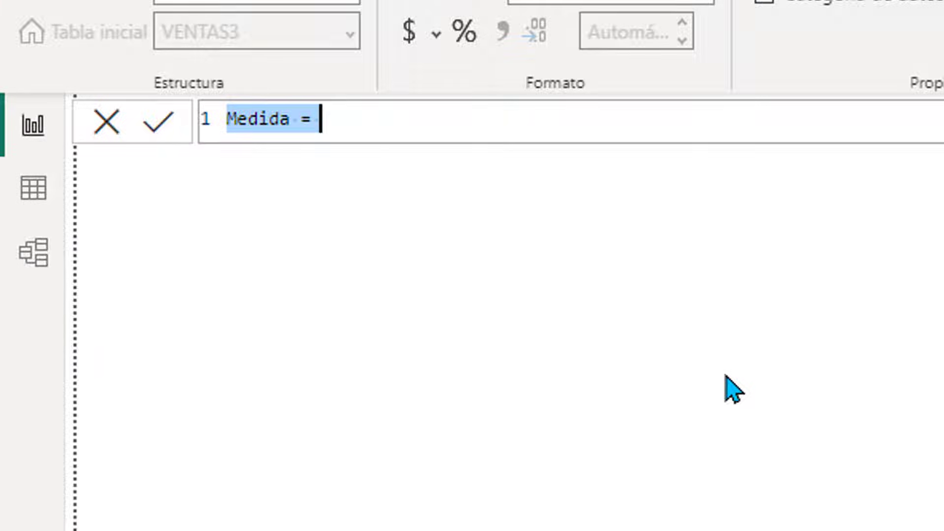
{"action": "type", "text": "VENTAS SIN"}
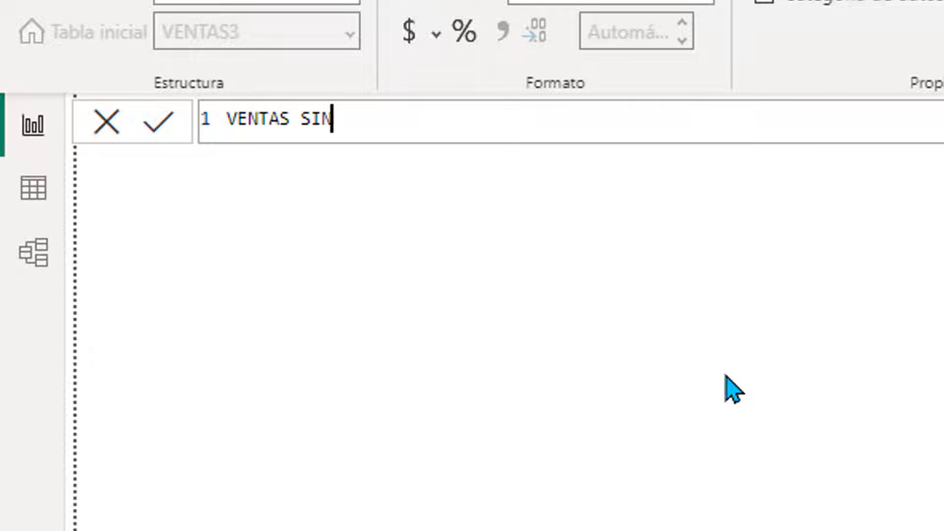
{"action": "type", "text": " GASTOS "}
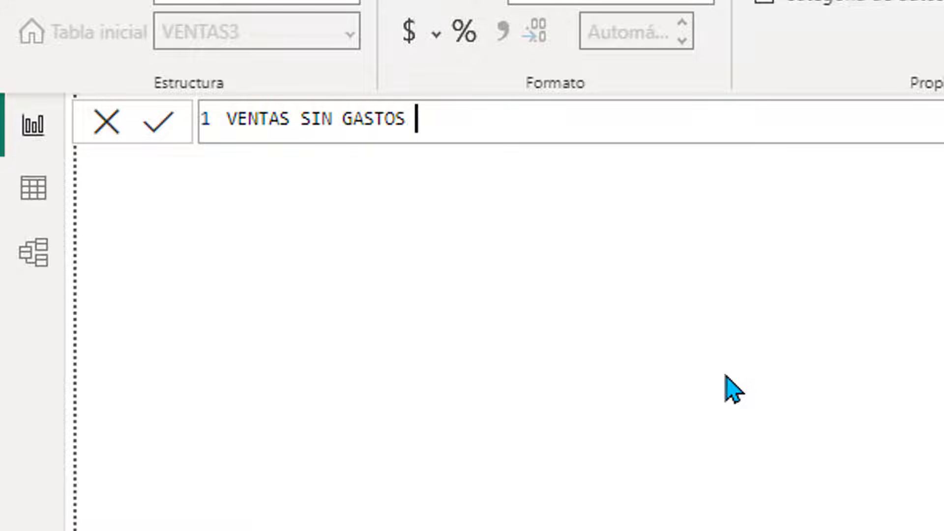
Enter SUM(VENTAS3[TOTAL VENTAS]-[TOTAL GASTOS] as the VENTAS SIN GASTOS expression, leaving the SUM parenthesis open.
{"action": "type", "text": "=SUM"}
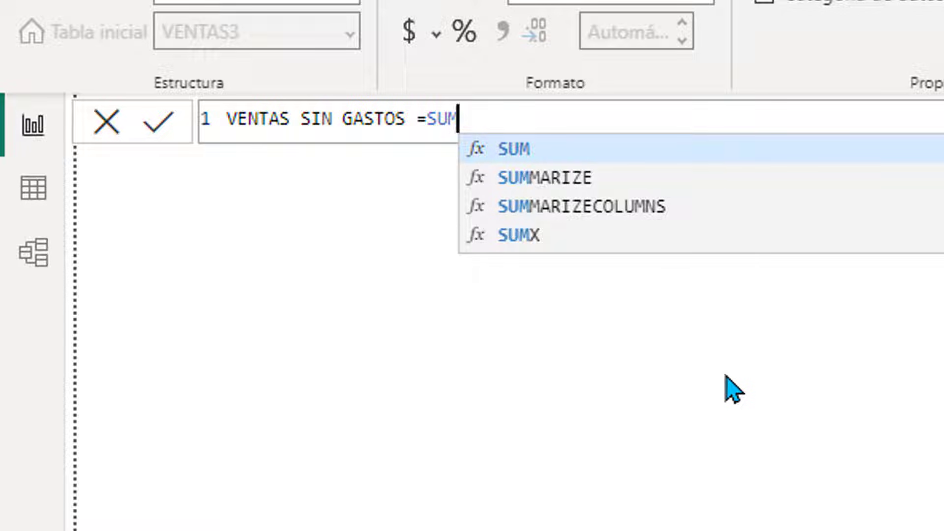
{"action": "type", "text": "("}
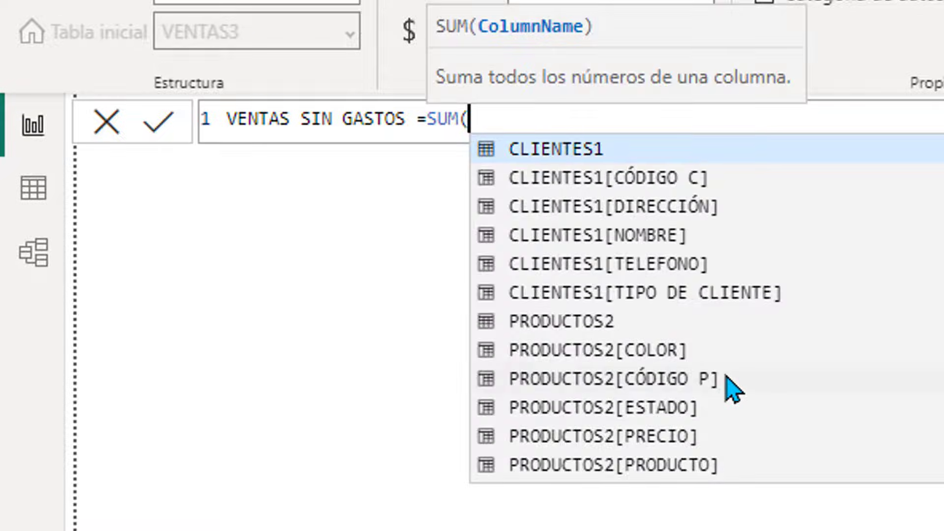
{"action": "type", "text": "TOTAL"}
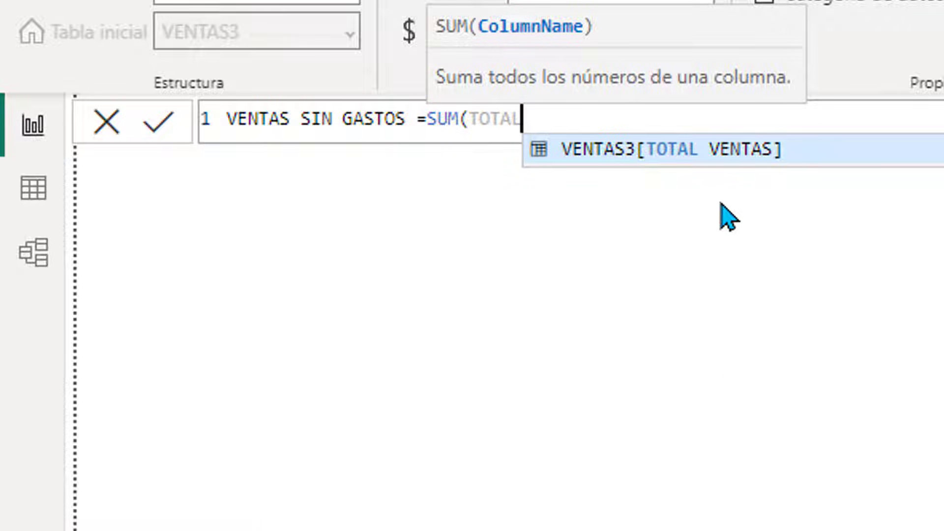
{"action": "left_click", "coordinate": [704, 160]}
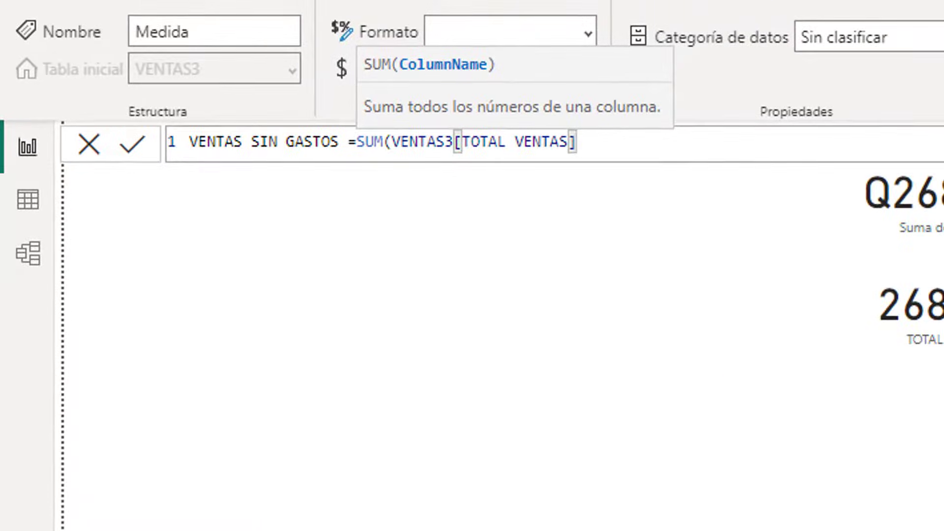
{"action": "type", "text": "-TOTAL"}
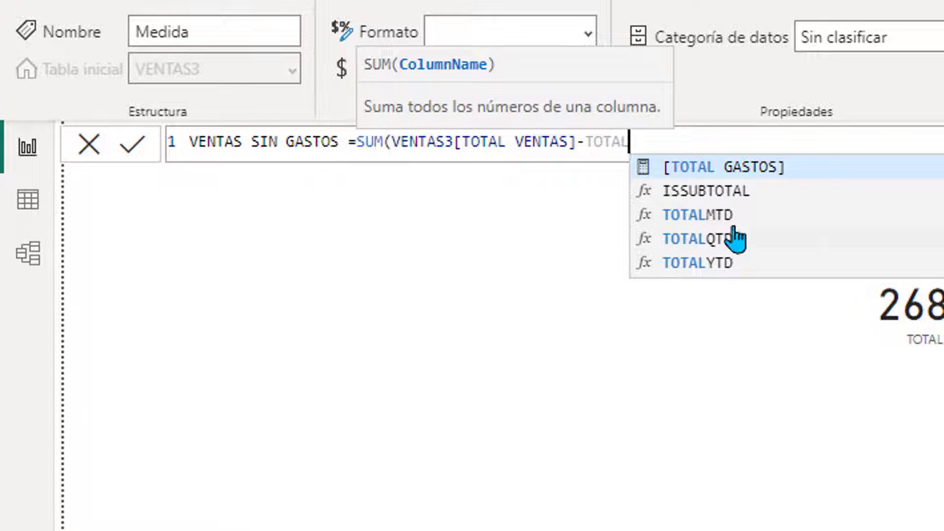
{"action": "left_click", "coordinate": [727, 167]}
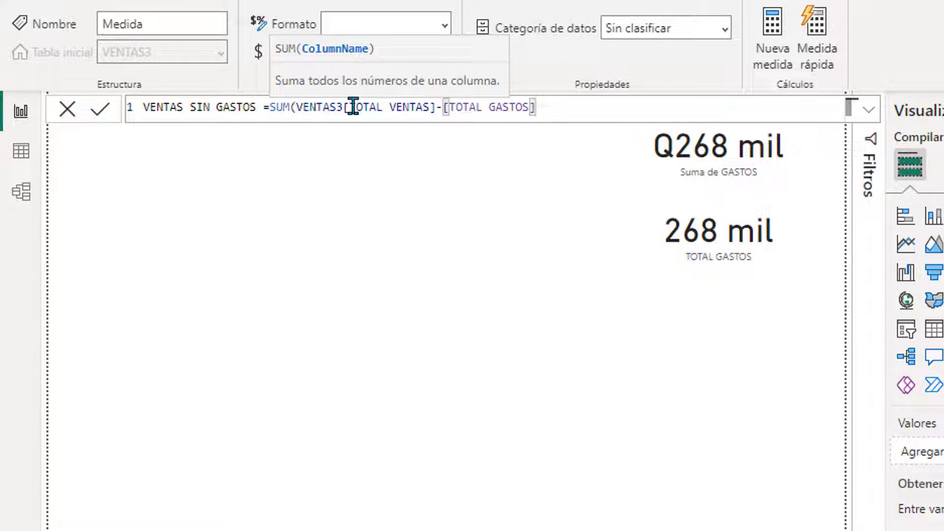
Try to commit VENTAS SIN GASTOS with the whole subtraction inside the function, as SUM(VENTAS3[TOTAL VENTAS]-[TOTAL GASTOS]).
{"action": "left_click", "coordinate": [439, 107]}
{"action": "type", "text": "-"}
{"action": "left_click", "coordinate": [435, 107]}
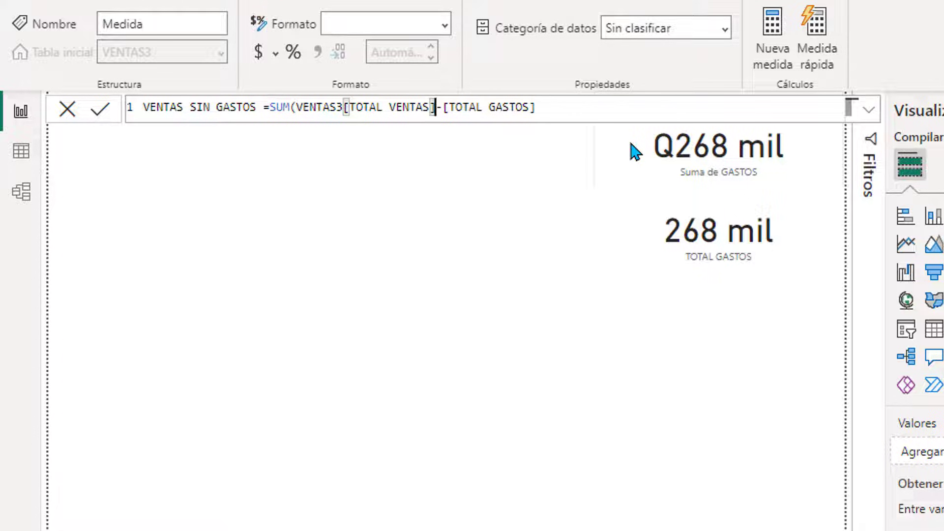
{"action": "type", "text": ")"}
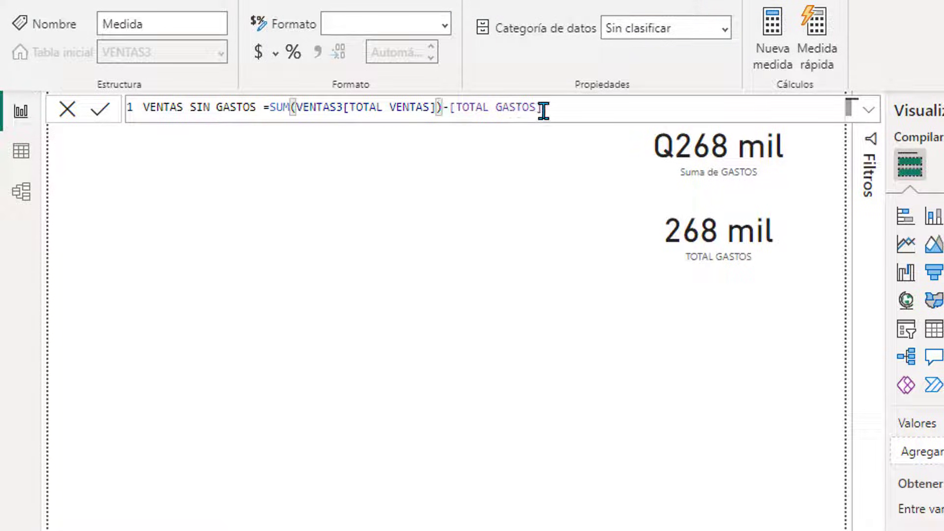
{"action": "key", "text": "BackSpace"}
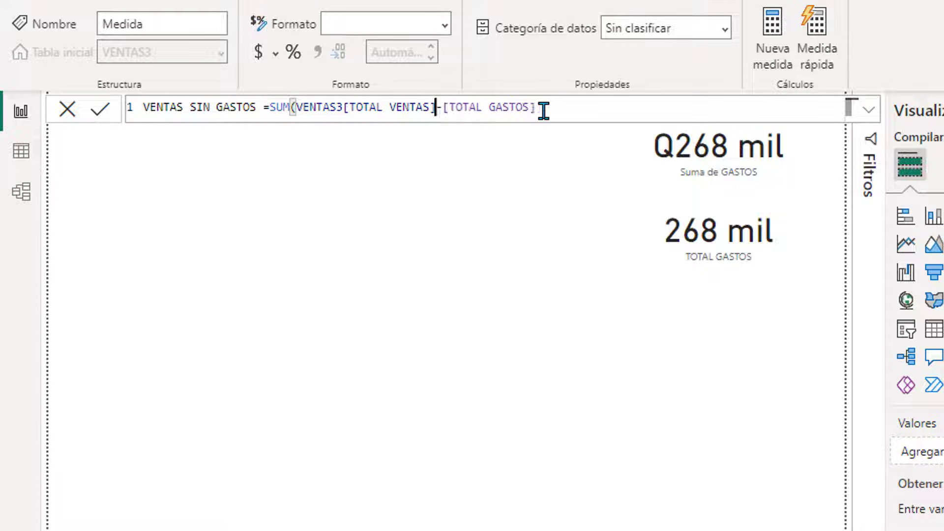
{"action": "left_click", "coordinate": [543, 110]}
{"action": "type", "text": ")"}
{"action": "key", "text": "Return"}
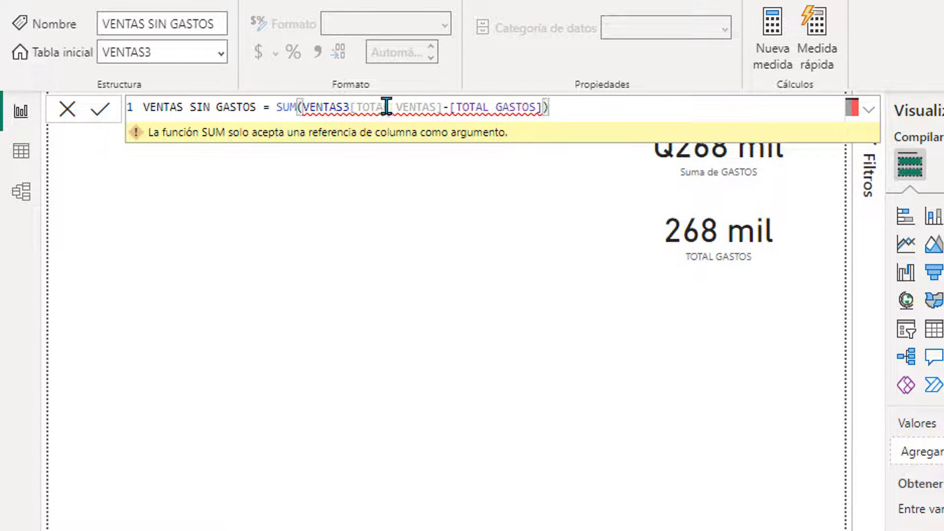
Correct the VENTAS SIN GASTOS formula to SUM(VENTAS3[TOTAL VENTAS])-[TOTAL GASTOS] and commit it.
{"action": "mouse_move", "coordinate": [406, 110]}
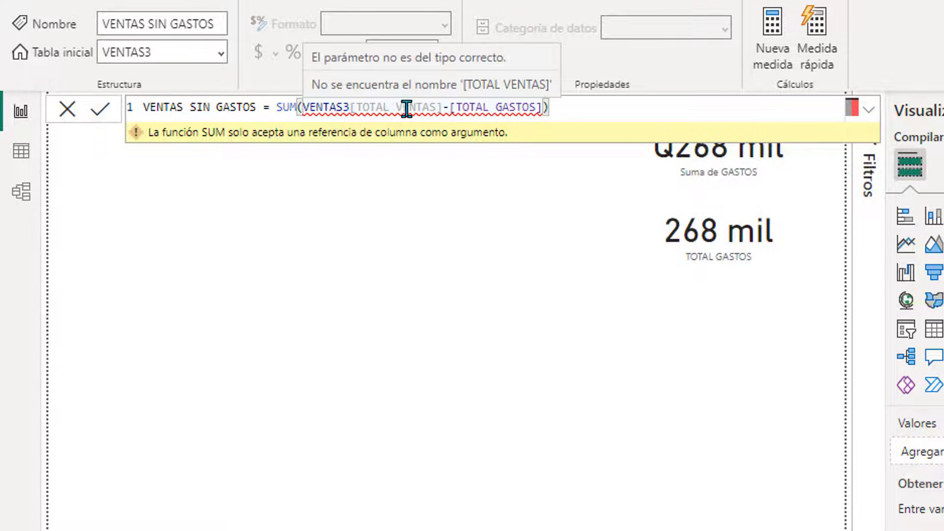
{"action": "left_click", "coordinate": [439, 108]}
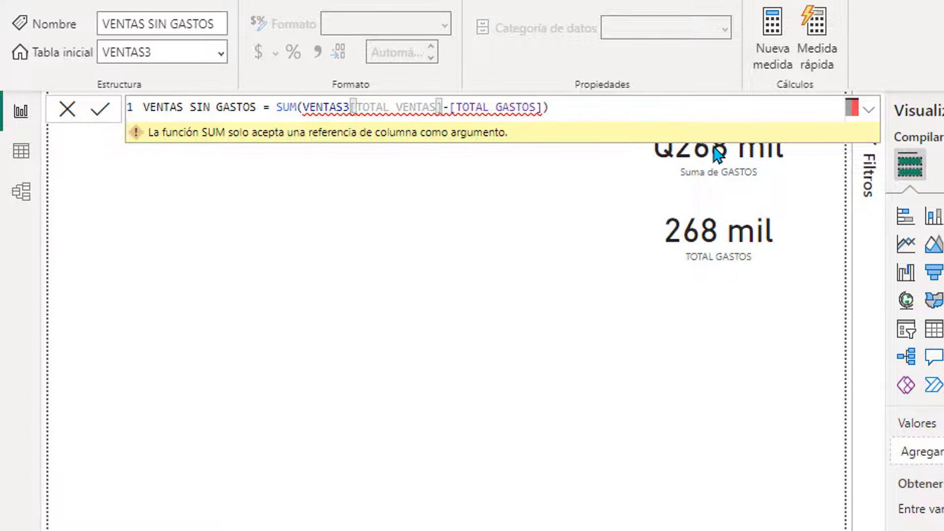
{"action": "type", "text": ")"}
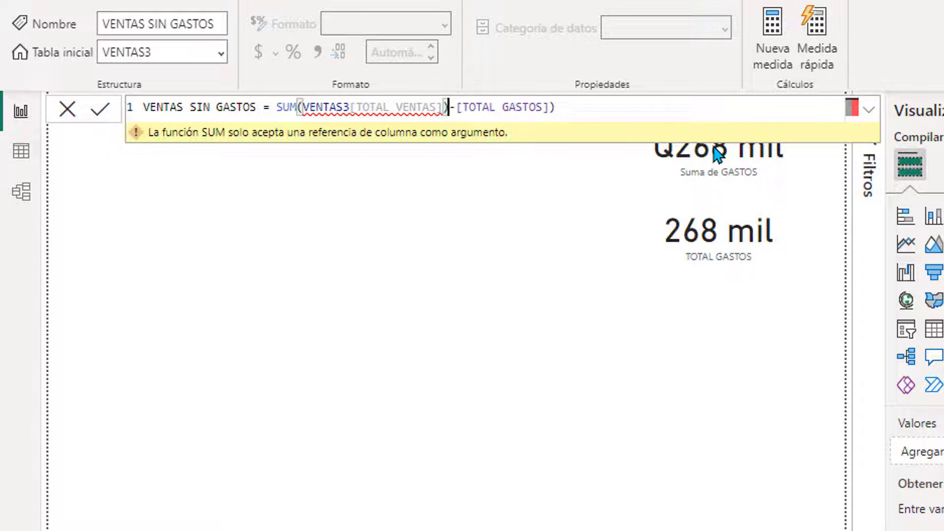
{"action": "key", "text": "Return"}
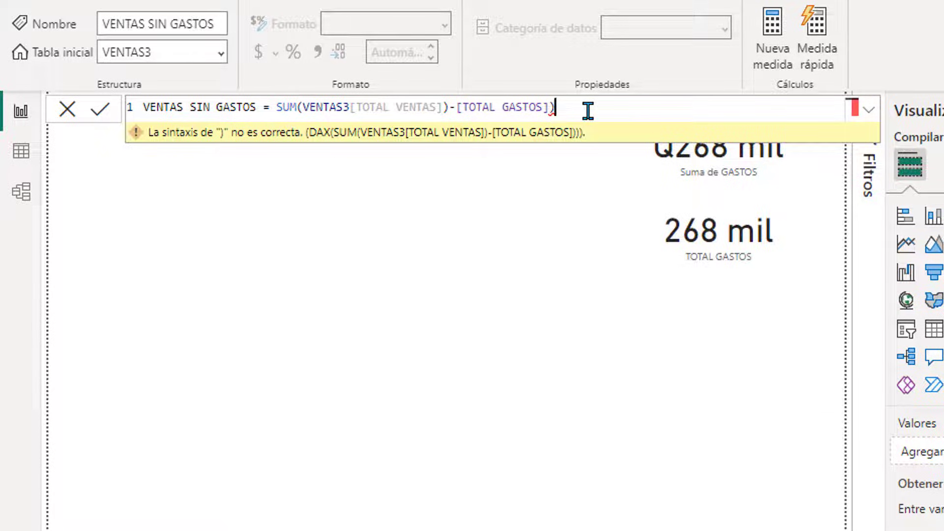
{"action": "key", "text": "BackSpace"}
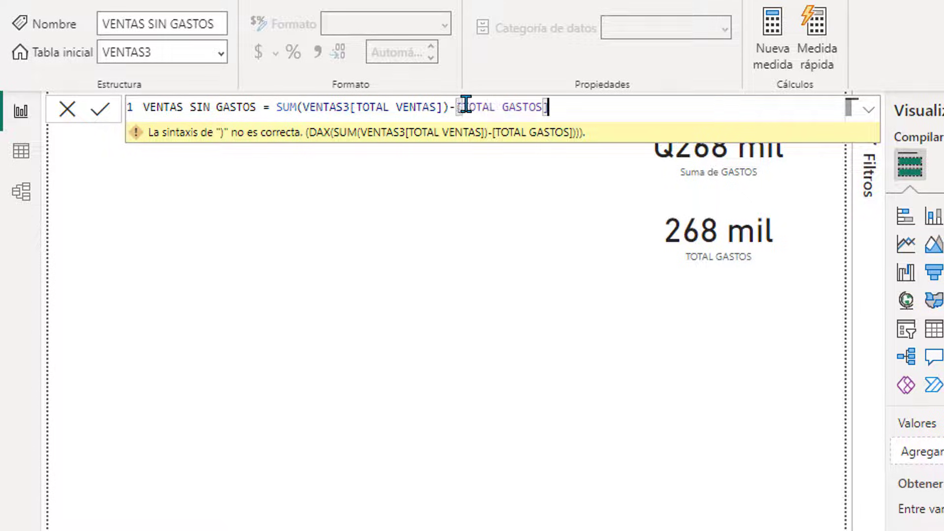
{"action": "key", "text": "Return"}
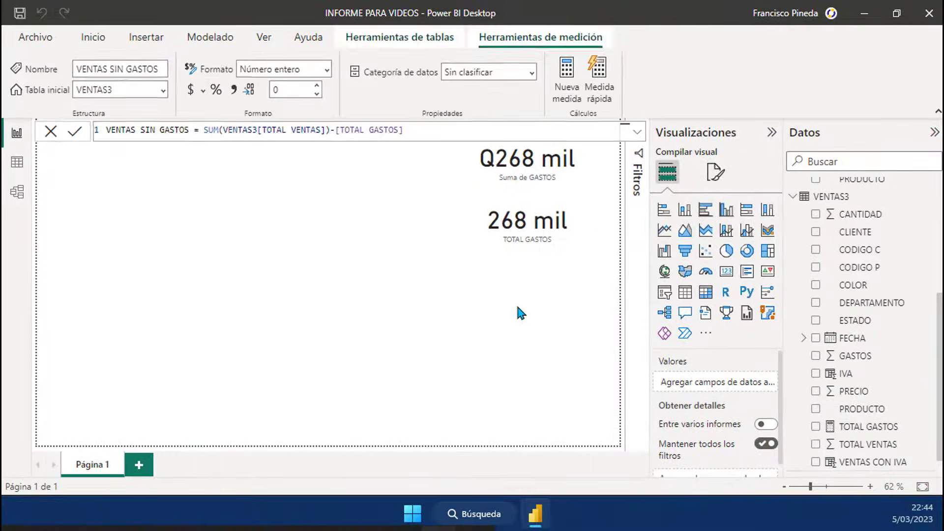
Add a card below the TOTAL GASTOS card, show the VENTAS SIN GASTOS measure in it, and make the card wider and shorter.
{"action": "left_click", "coordinate": [704, 348]}
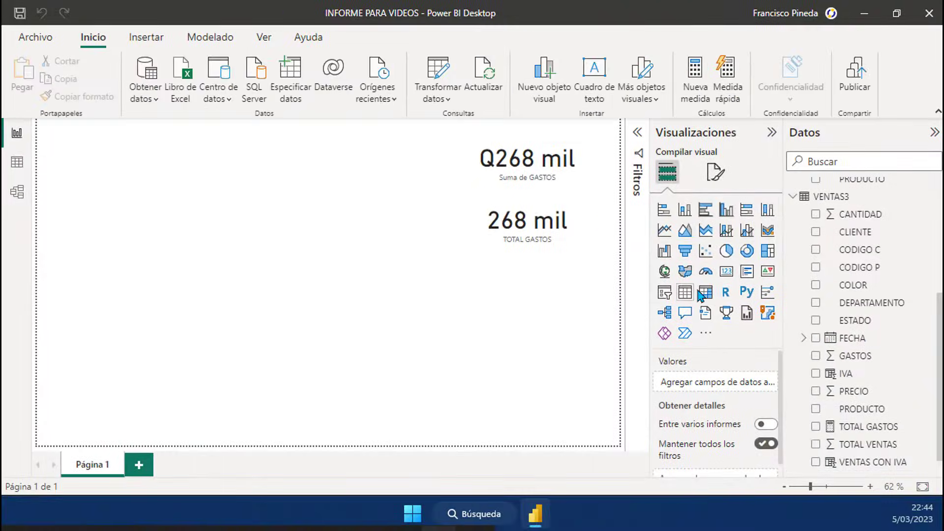
{"action": "left_click", "coordinate": [727, 271]}
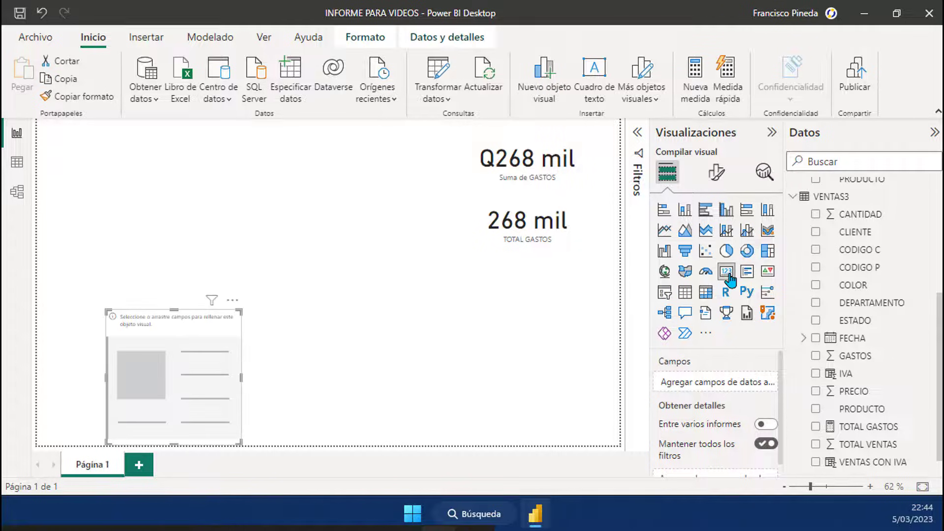
{"action": "left_click_drag", "start_coordinate": [273, 340], "coordinate": [553, 303]}
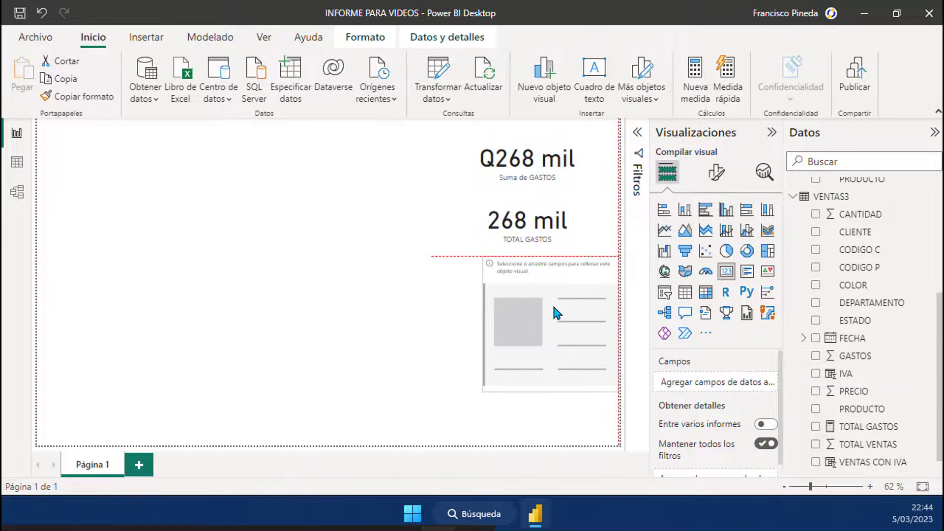
{"action": "scroll", "coordinate": [870, 413], "scroll_direction": "down", "scroll_amount": 1}
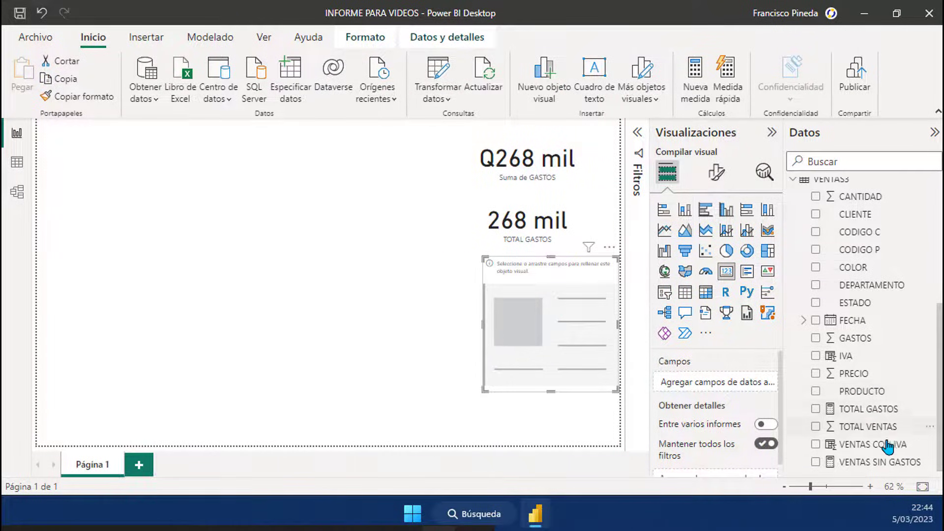
{"action": "left_click_drag", "start_coordinate": [871, 471], "coordinate": [565, 339]}
{"action": "left_click_drag", "start_coordinate": [484, 391], "coordinate": [450, 314]}
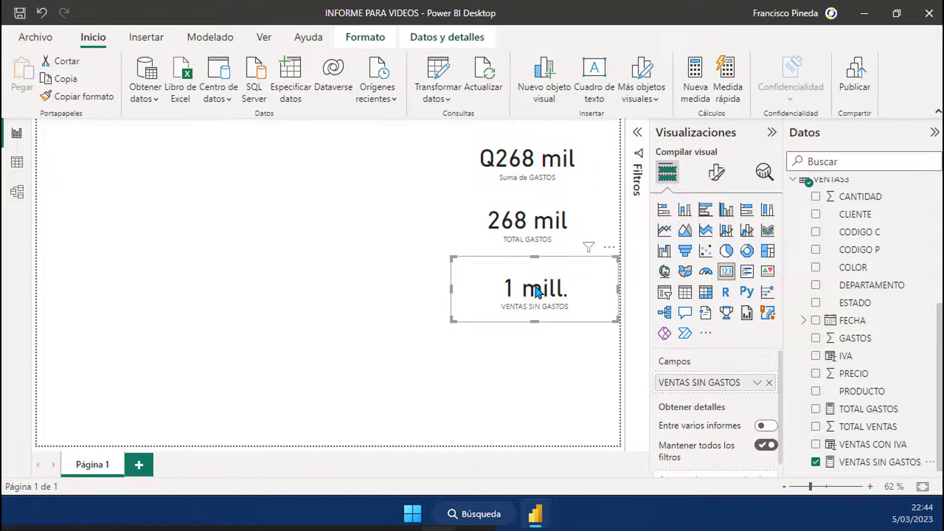
Display the formula of the VENTAS SIN GASTOS measure from the VENTAS3 table.
{"action": "left_click", "coordinate": [850, 465]}
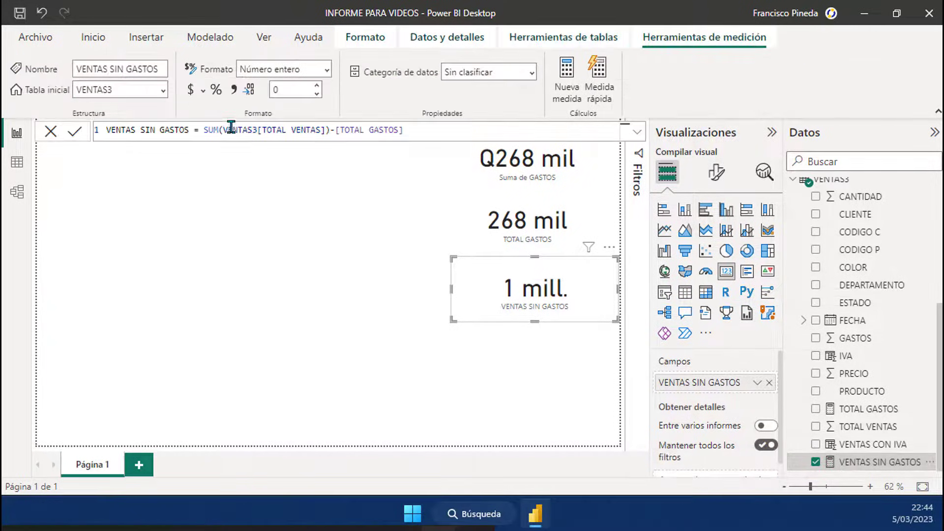